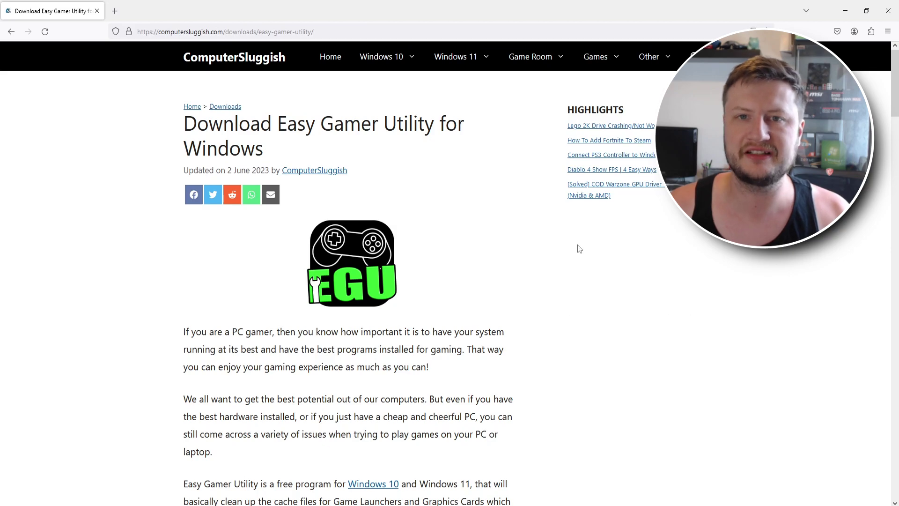
Download the Portable EGU.exe from the ComputerSluggish page's Download section.
{"action": "scroll", "coordinate": [881, 305], "scroll_direction": "down", "scroll_amount": 15}
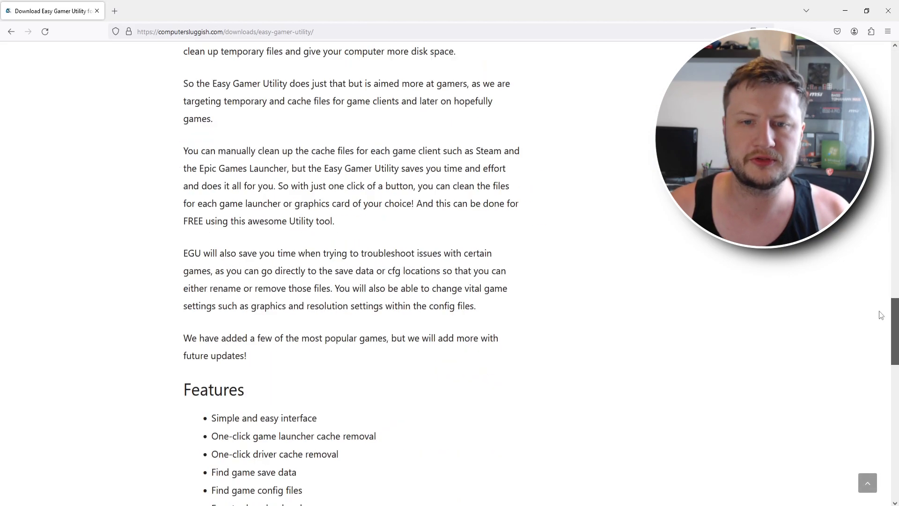
{"action": "scroll", "coordinate": [871, 370], "scroll_direction": "down", "scroll_amount": 4}
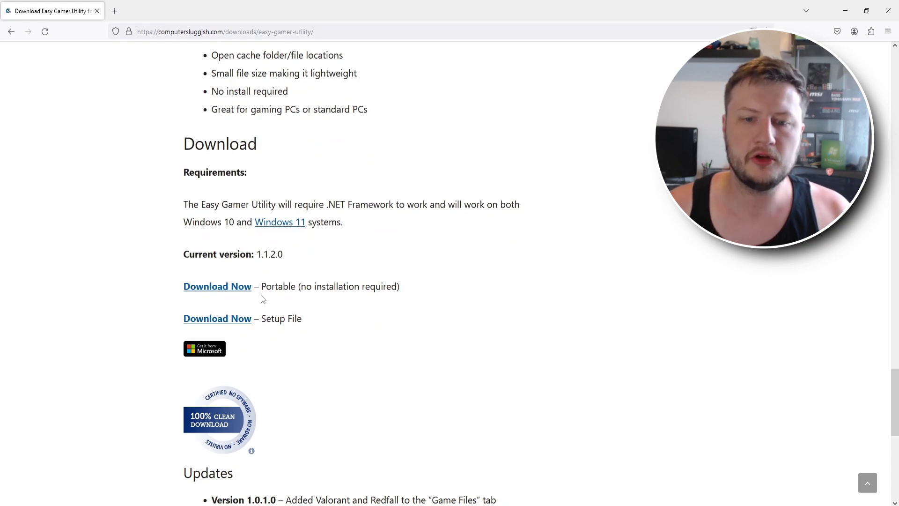
{"action": "left_click_drag", "start_coordinate": [265, 287], "coordinate": [371, 289]}
{"action": "left_click", "coordinate": [371, 289]}
{"action": "left_click_drag", "start_coordinate": [275, 320], "coordinate": [301, 319]}
{"action": "left_click", "coordinate": [323, 306]}
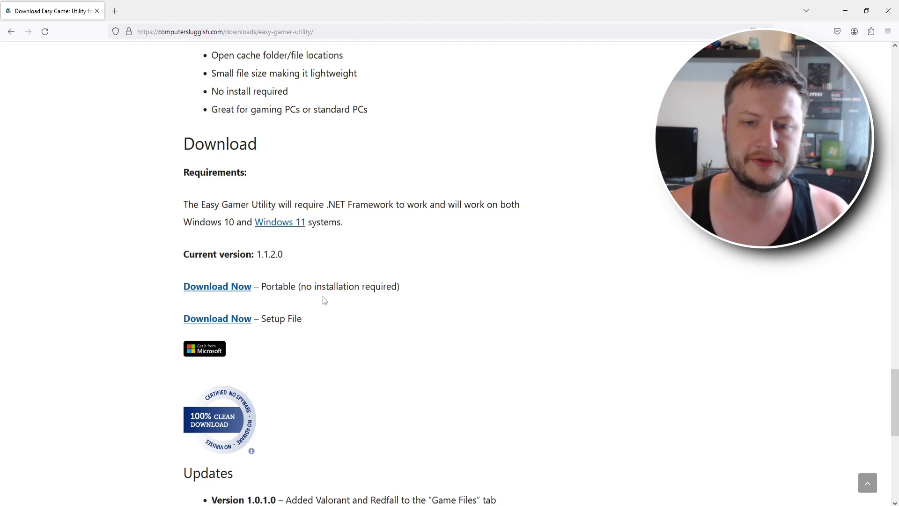
{"action": "left_click", "coordinate": [242, 290]}
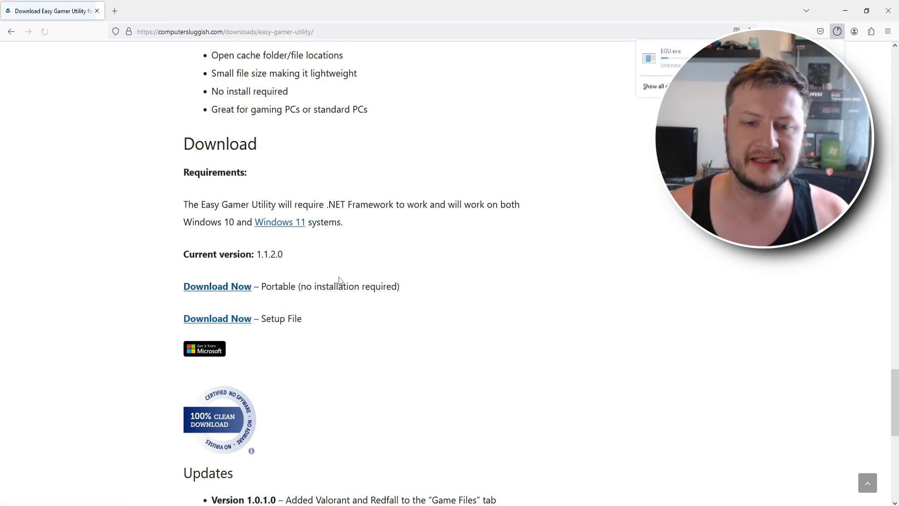
{"action": "scroll", "coordinate": [392, 312], "scroll_direction": "down", "scroll_amount": 1}
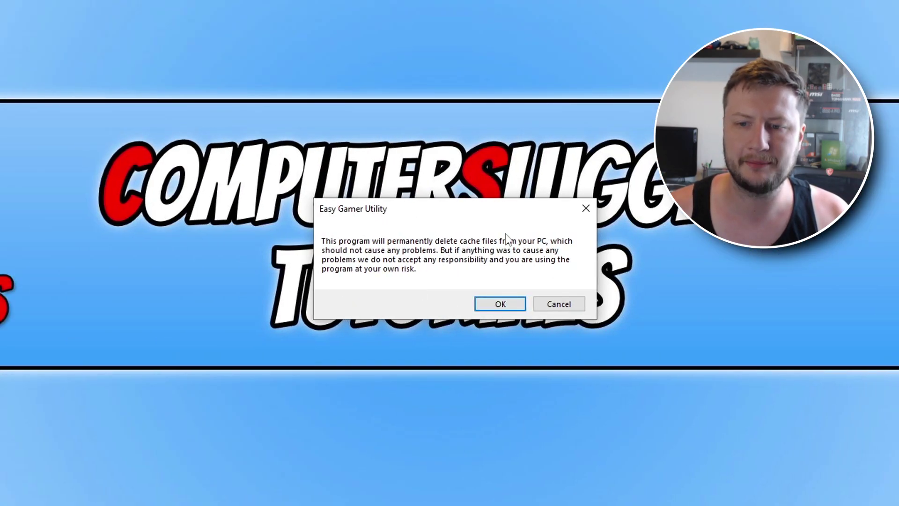
Accept the cache-deletion warning and scroll the Clean Cache list to the graphics-card entries.
{"action": "left_click", "coordinate": [500, 304]}
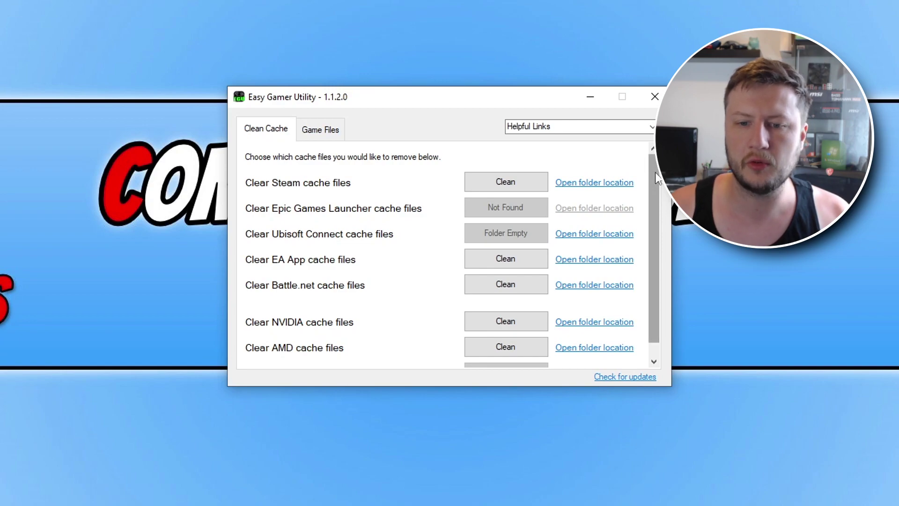
{"action": "scroll", "coordinate": [654, 262], "scroll_direction": "down", "scroll_amount": 1}
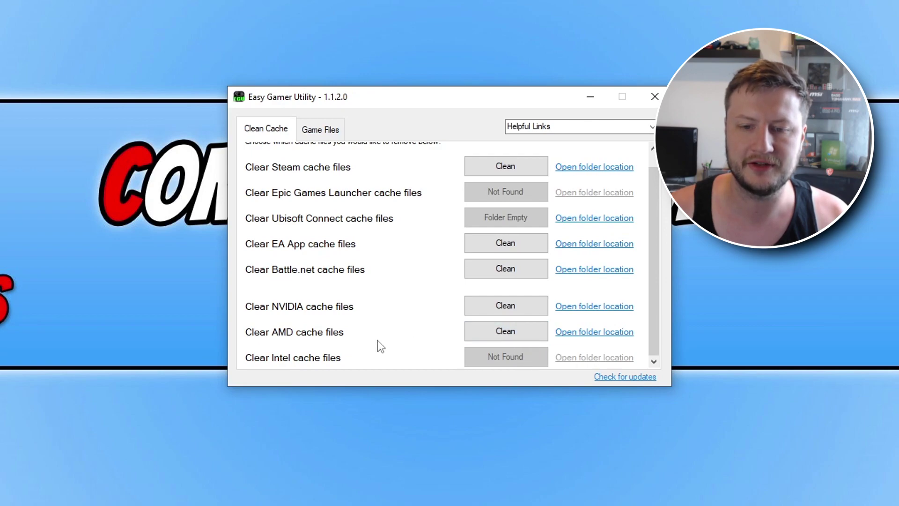
Clean and permanently delete the NVIDIA cache files, then close the deletion log.
{"action": "left_click", "coordinate": [519, 305]}
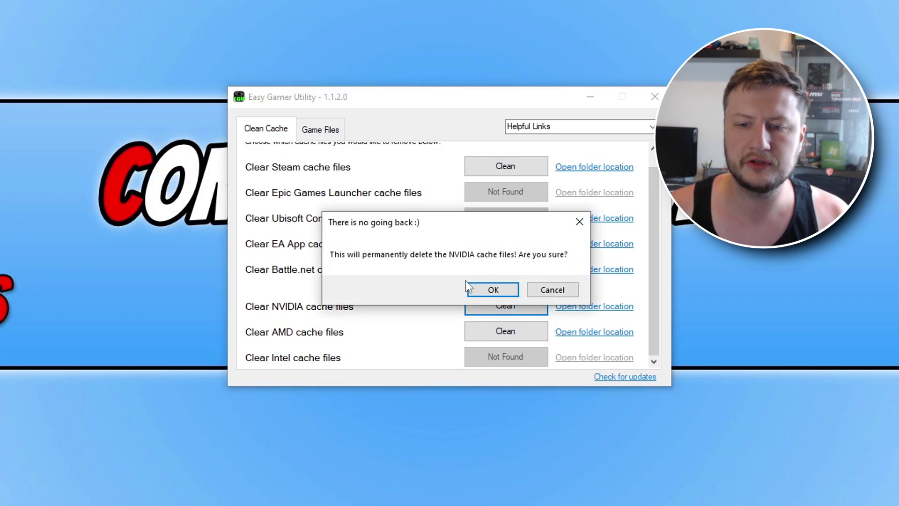
{"action": "left_click", "coordinate": [494, 290]}
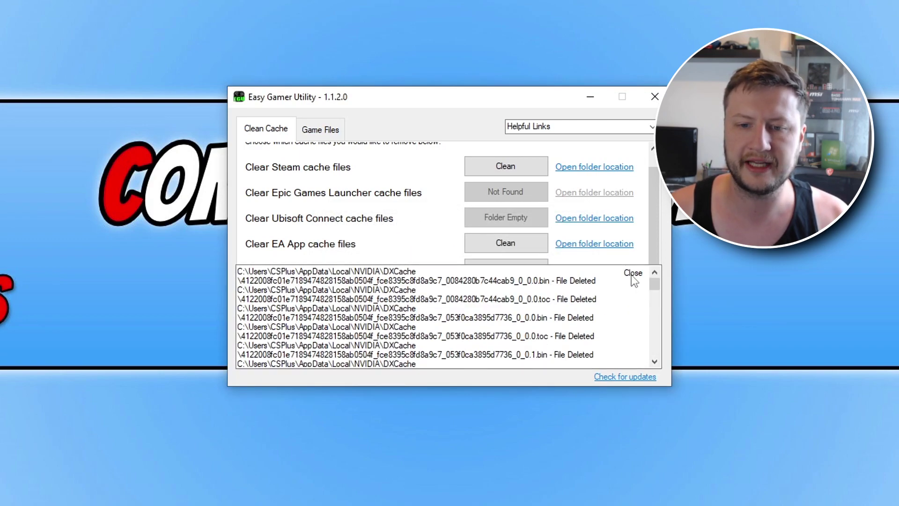
{"action": "left_click_drag", "start_coordinate": [654, 284], "coordinate": [628, 277]}
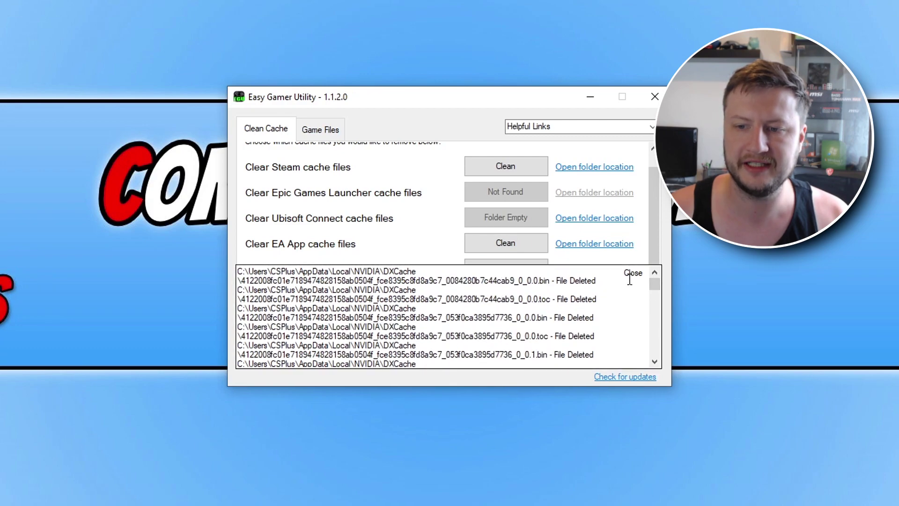
{"action": "left_click", "coordinate": [634, 277]}
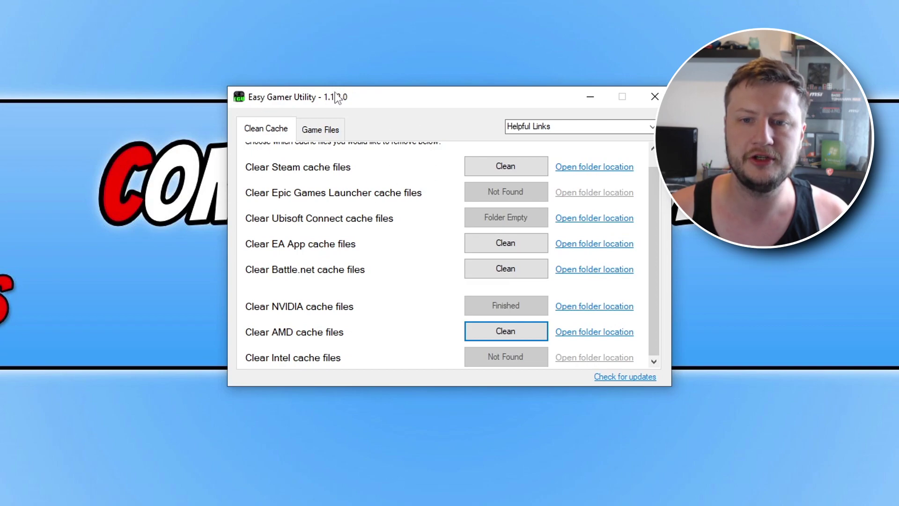
{"action": "left_click", "coordinate": [327, 129]}
Select Diablo 4 and open its Documents\Diablo IV config folder.
{"action": "left_click", "coordinate": [281, 207]}
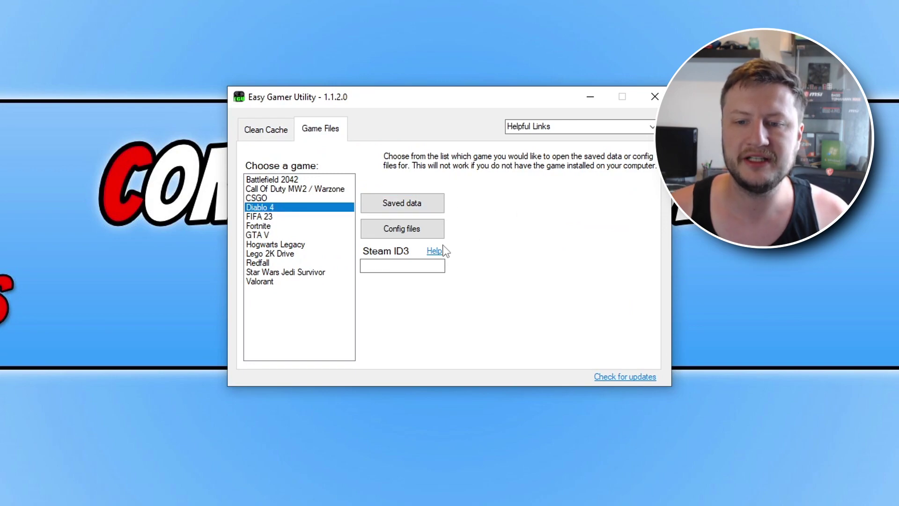
{"action": "left_click", "coordinate": [420, 239]}
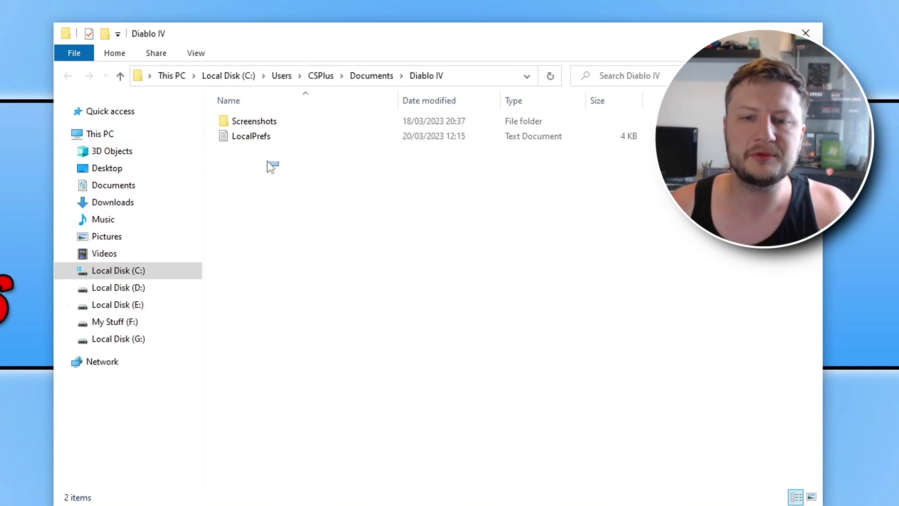
Append BK to the LocalPrefs file name, making it LocalPrefsBK.
{"action": "left_click_drag", "start_coordinate": [231, 146], "coordinate": [252, 136]}
{"action": "right_click", "coordinate": [251, 137]}
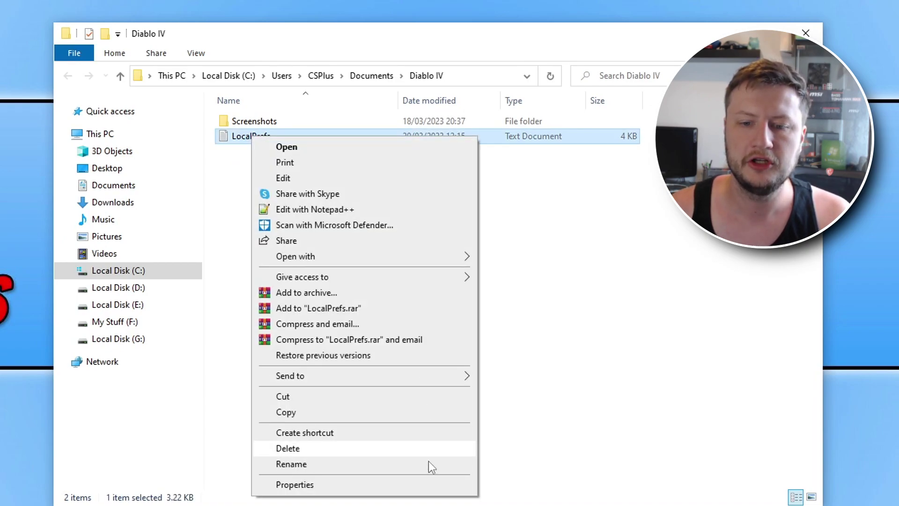
{"action": "left_click", "coordinate": [353, 464]}
{"action": "key", "text": "End"}
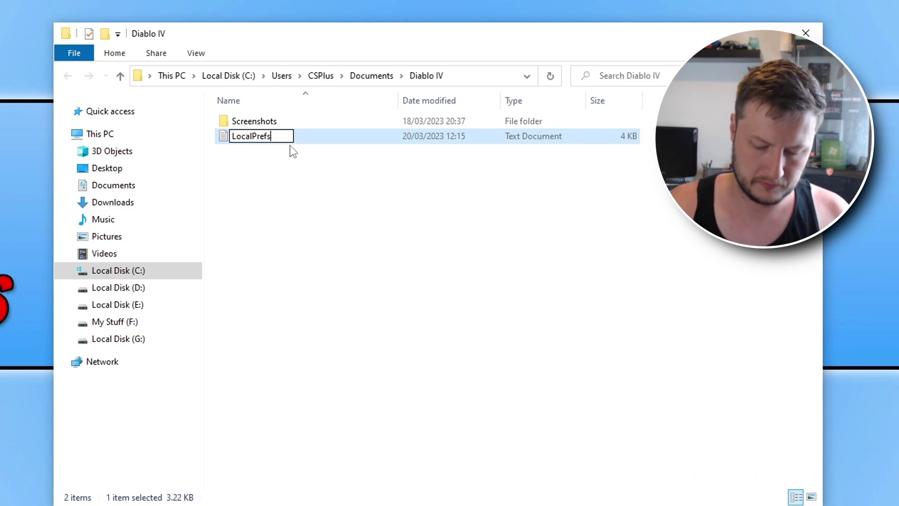
{"action": "key", "text": "Return"}
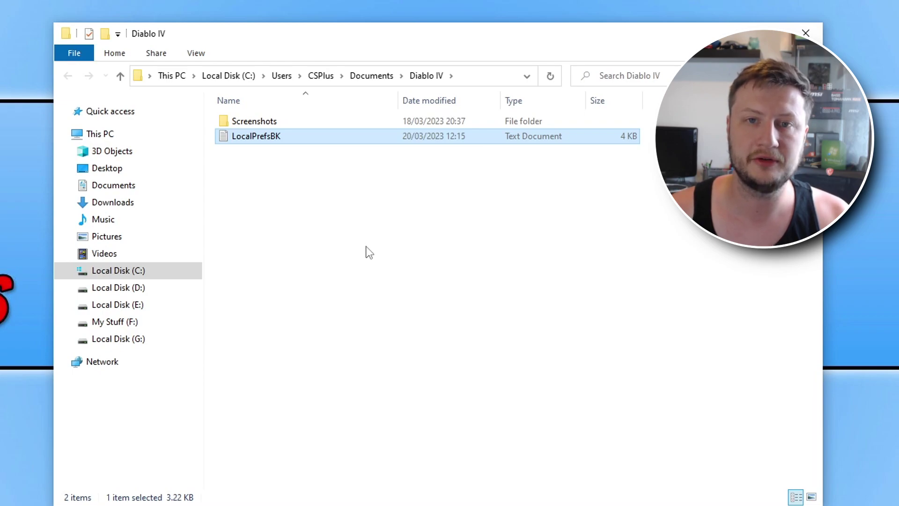
{"action": "left_click", "coordinate": [370, 253]}
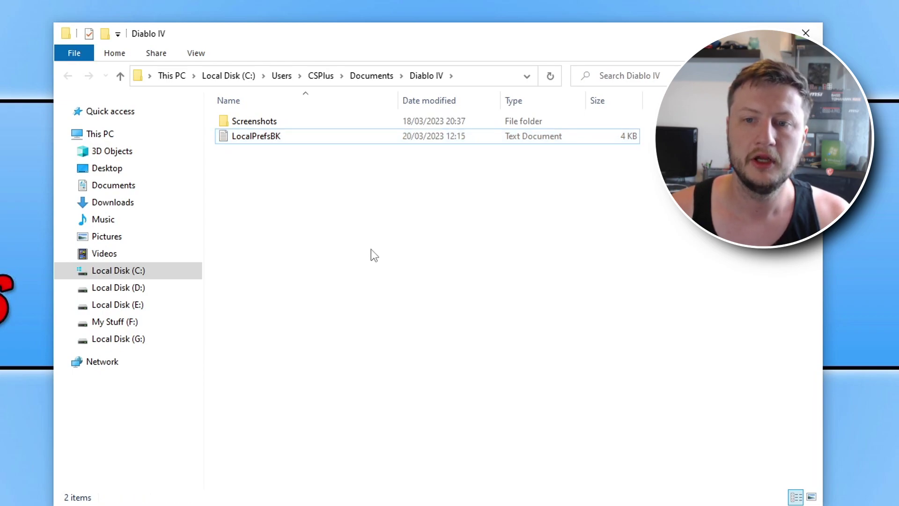
Rename LocalPrefsBK back to LocalPrefs and close the Diablo IV Explorer window.
{"action": "left_click_drag", "start_coordinate": [300, 161], "coordinate": [260, 171]}
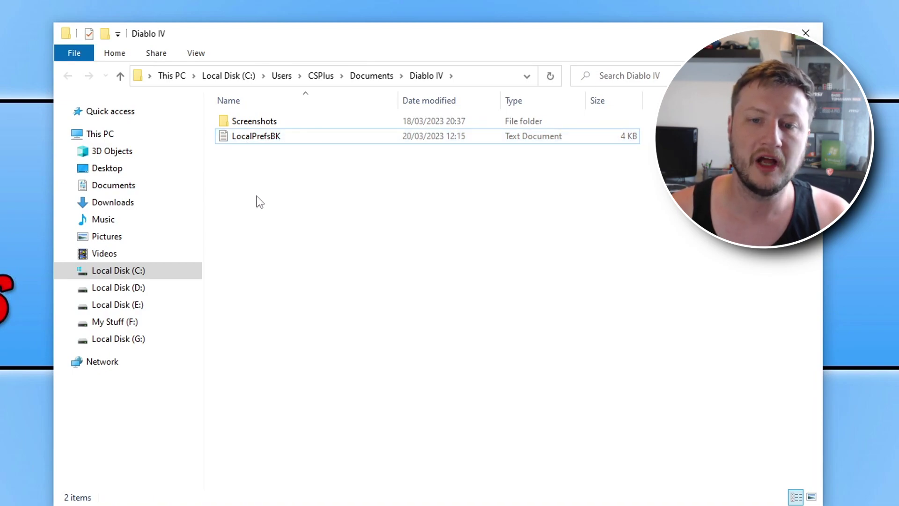
{"action": "left_click_drag", "start_coordinate": [318, 174], "coordinate": [258, 154]}
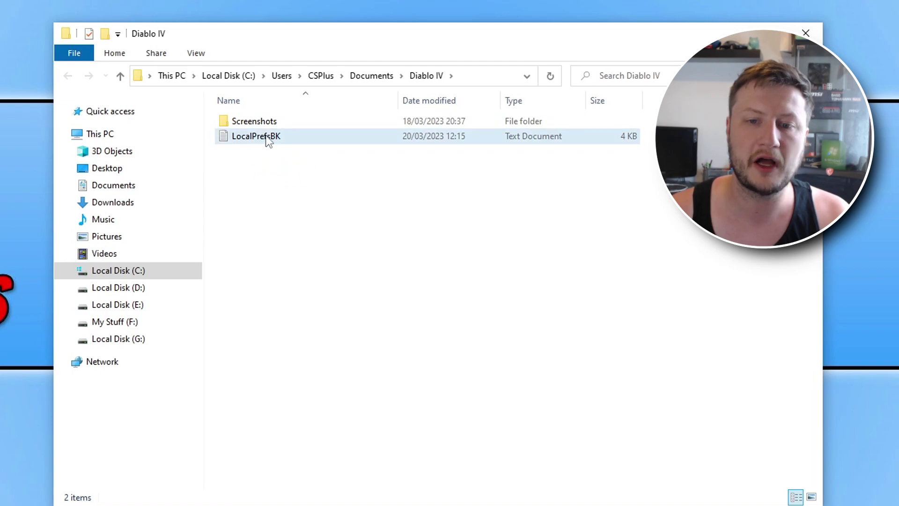
{"action": "right_click", "coordinate": [268, 140]}
{"action": "left_click", "coordinate": [318, 463]}
{"action": "key", "text": "End"}
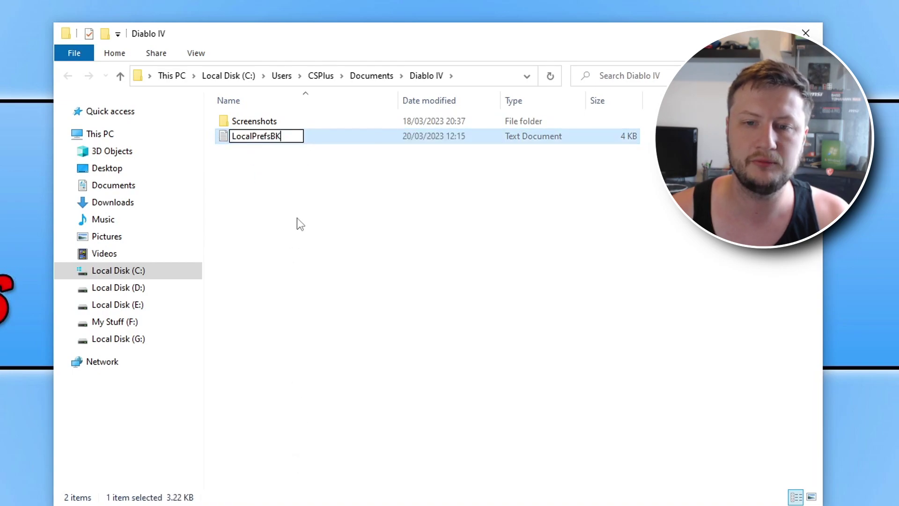
{"action": "key", "text": "BackSpace"}
{"action": "key", "text": "BackSpace"}
{"action": "left_click", "coordinate": [350, 273]}
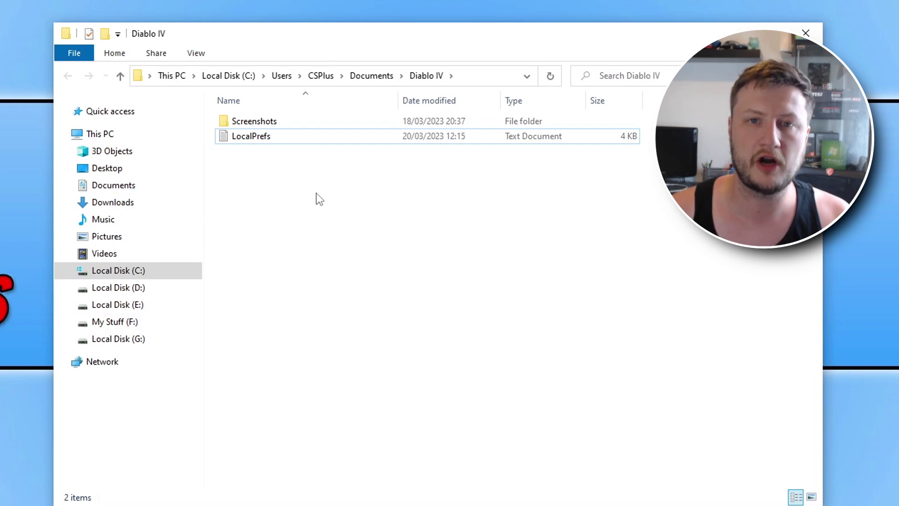
{"action": "left_click", "coordinate": [813, 32]}
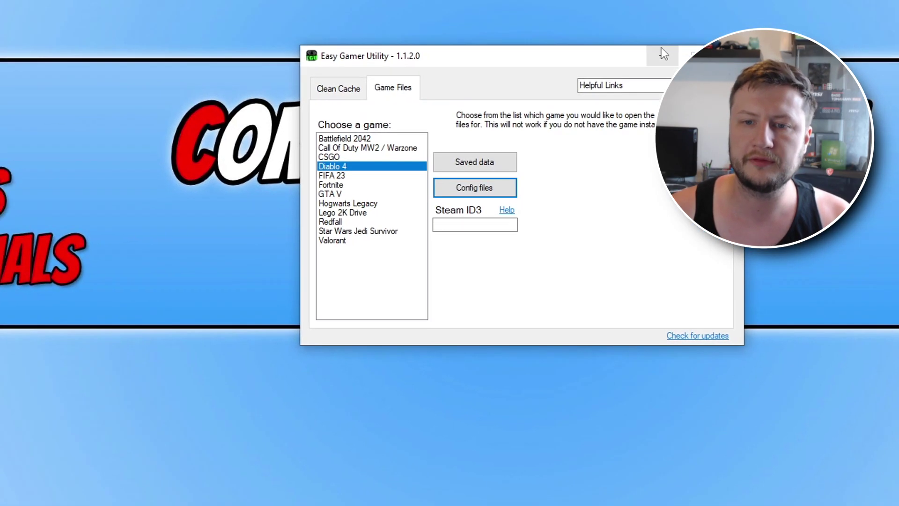
Minimize the utility, open Device Manager, and expand Display adapters to the GTX 1660 SUPER.
{"action": "left_click", "coordinate": [609, 86]}
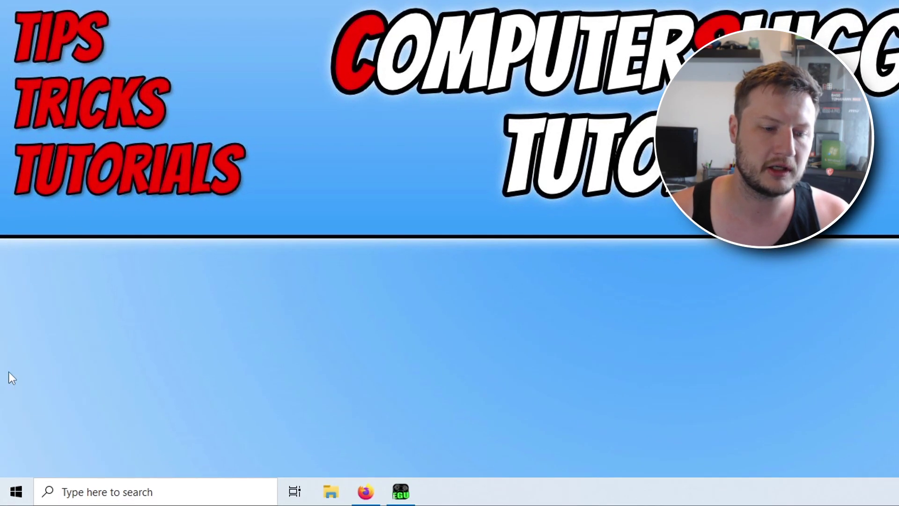
{"action": "right_click", "coordinate": [10, 496]}
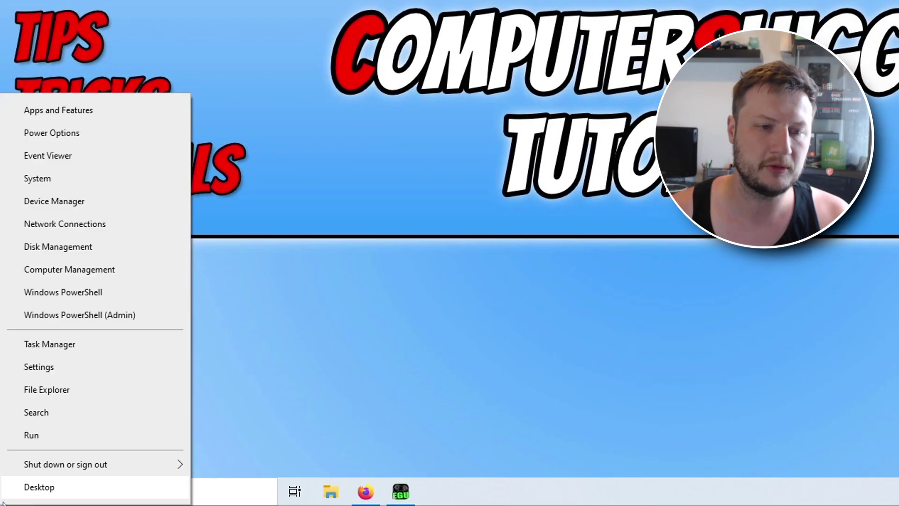
{"action": "left_click", "coordinate": [84, 203]}
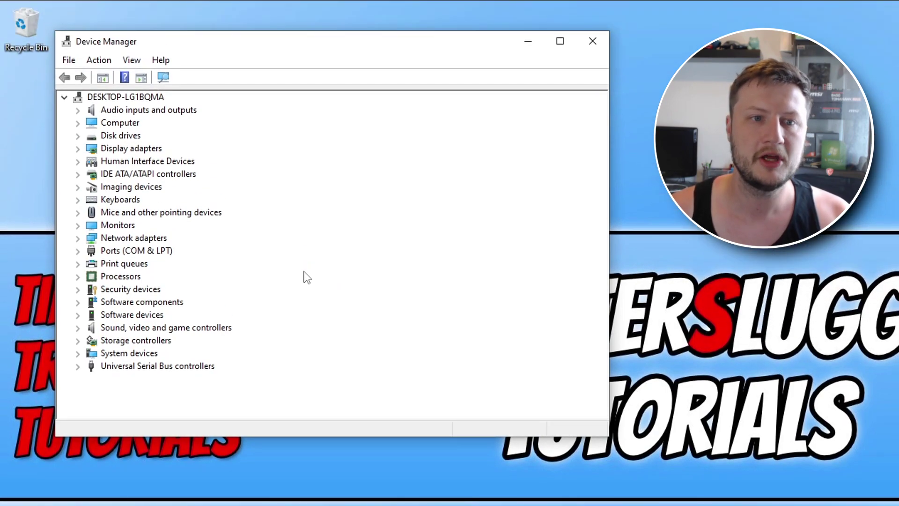
{"action": "left_click", "coordinate": [76, 150]}
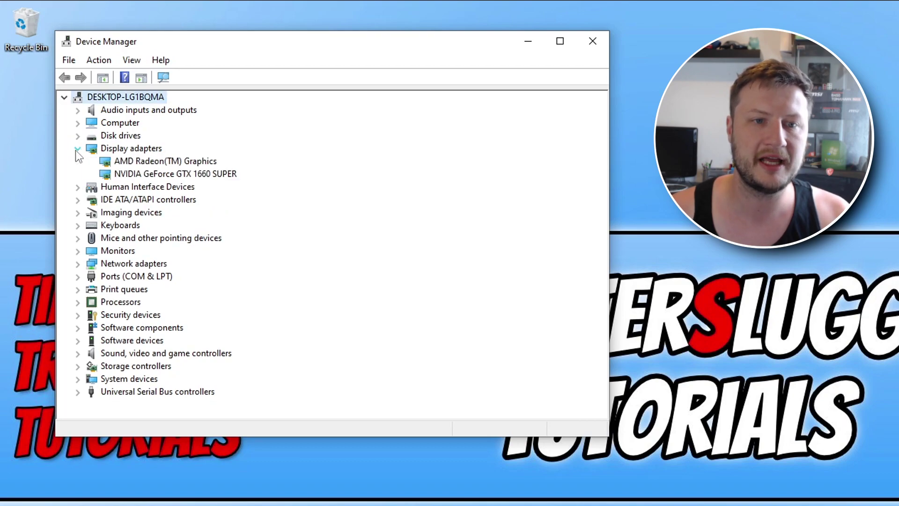
{"action": "left_click", "coordinate": [168, 175]}
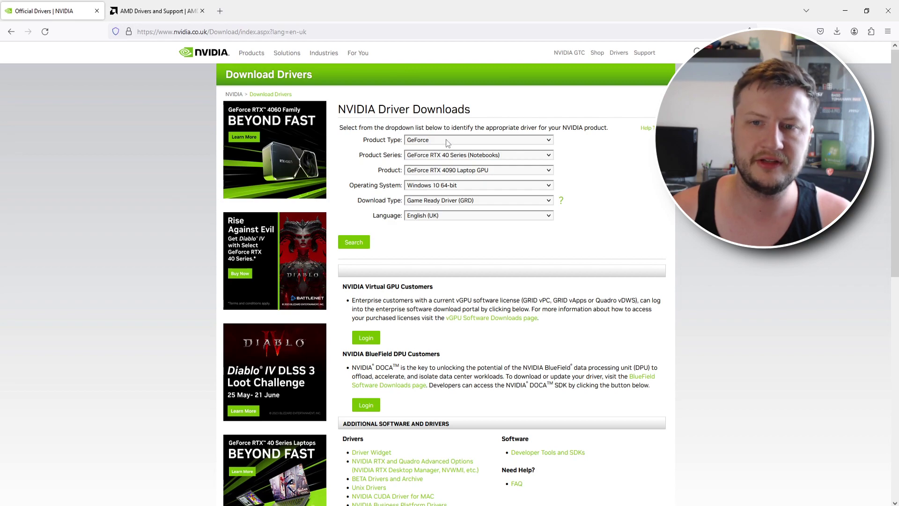
Set Product Series to GeForce 16 Series for the GTX 1660 SUPER and search for drivers.
{"action": "left_click", "coordinate": [446, 155]}
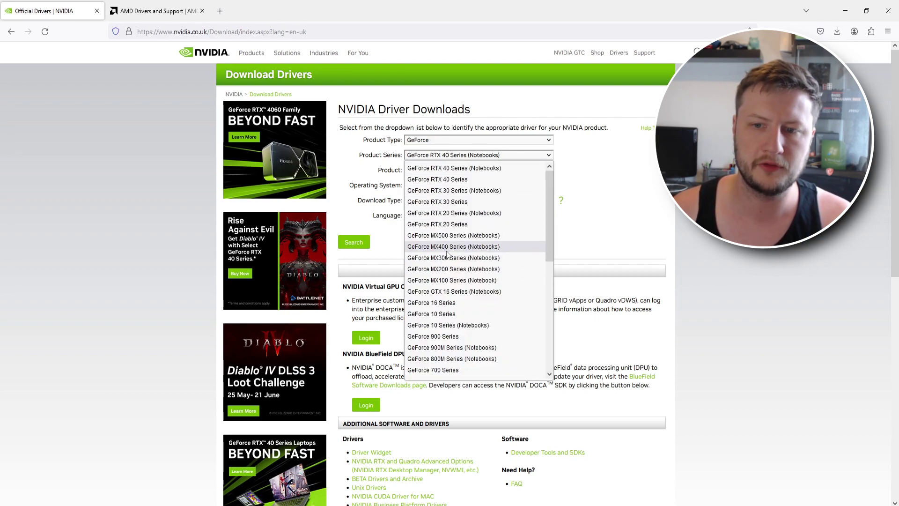
{"action": "left_click", "coordinate": [441, 303]}
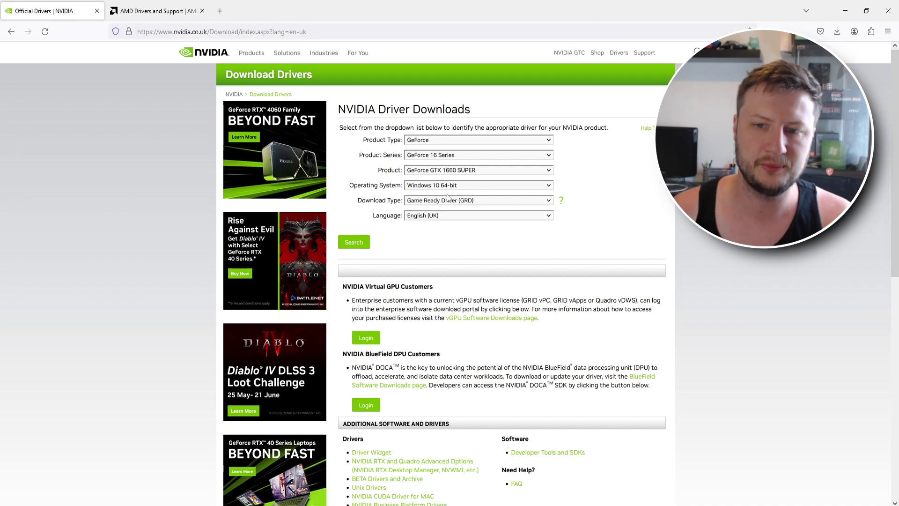
{"action": "left_click", "coordinate": [354, 242]}
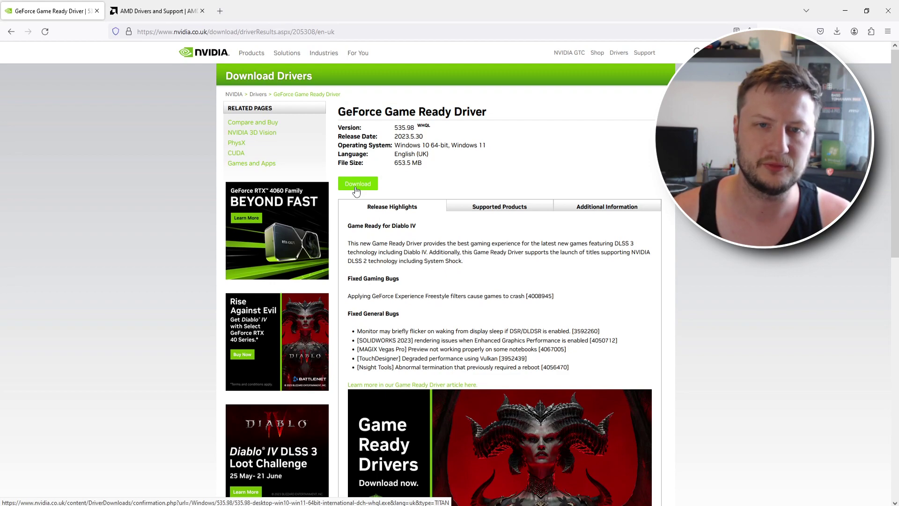
On AMD's page, reject cookies and select Graphics > RX 7000 Series > RX 7900 Series > RX 7900 XTX.
{"action": "left_click", "coordinate": [154, 11]}
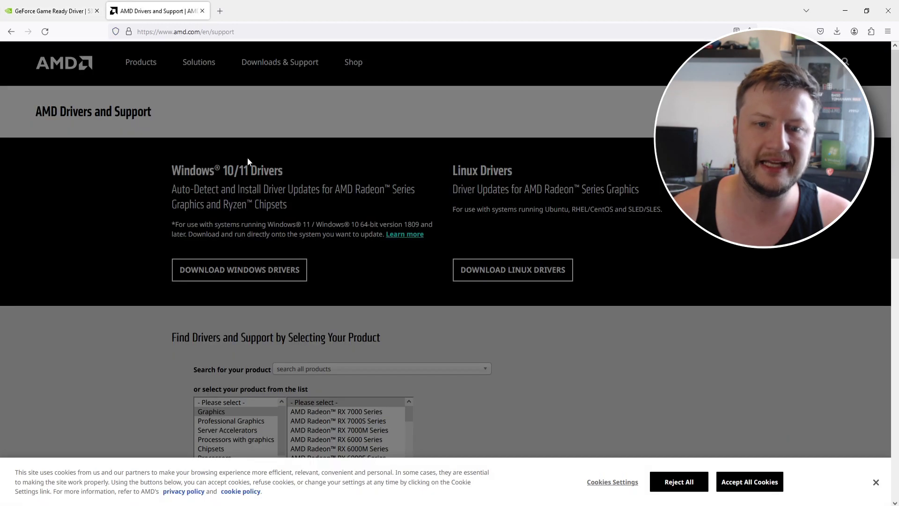
{"action": "left_click", "coordinate": [680, 482]}
{"action": "scroll", "coordinate": [538, 356], "scroll_direction": "down", "scroll_amount": 2}
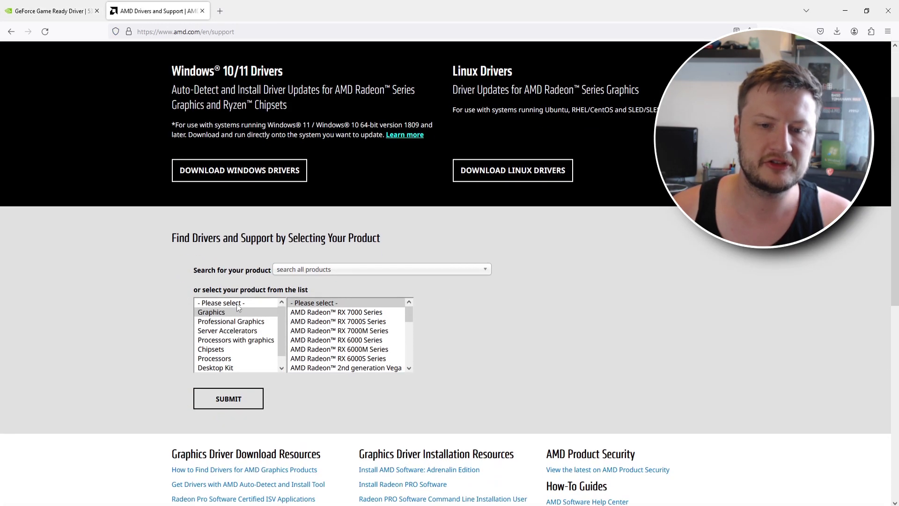
{"action": "left_click", "coordinate": [235, 312]}
{"action": "left_click", "coordinate": [336, 312]}
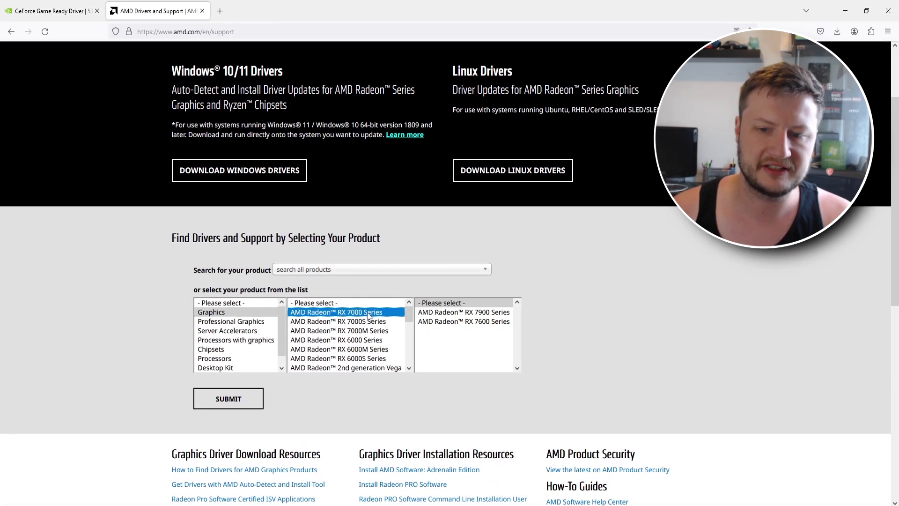
{"action": "left_click", "coordinate": [463, 312]}
{"action": "left_click", "coordinate": [597, 313]}
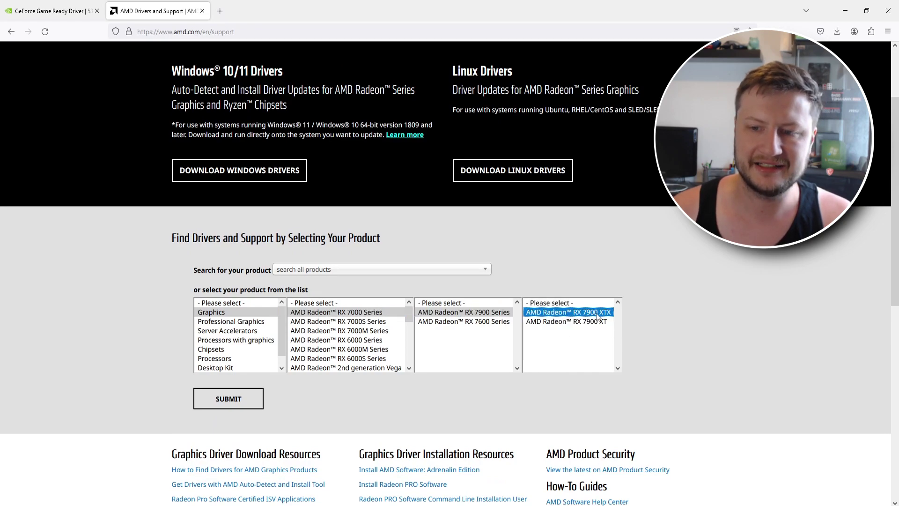
Submit the selection and expand the Windows 10 - 64-Bit Edition downloads.
{"action": "left_click", "coordinate": [229, 399]}
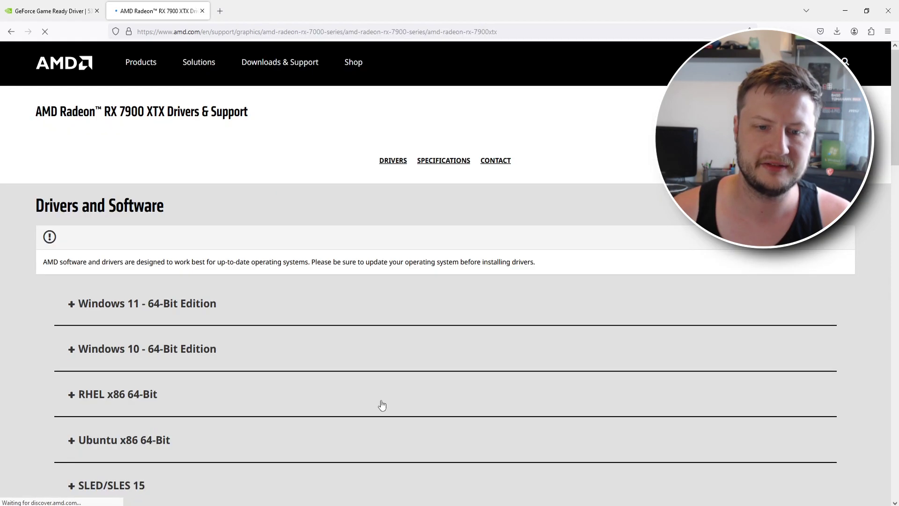
{"action": "scroll", "coordinate": [213, 359], "scroll_direction": "down", "scroll_amount": 1}
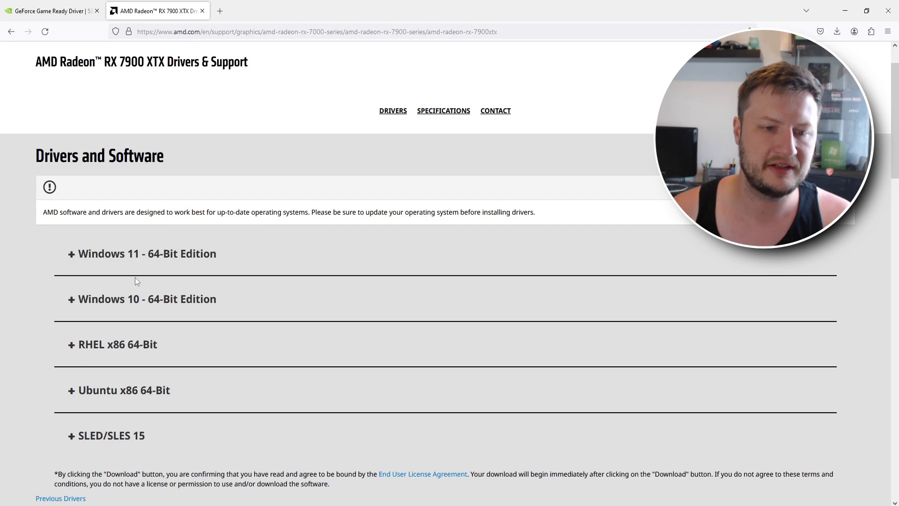
{"action": "left_click", "coordinate": [71, 300]}
{"action": "scroll", "coordinate": [229, 309], "scroll_direction": "down", "scroll_amount": 2}
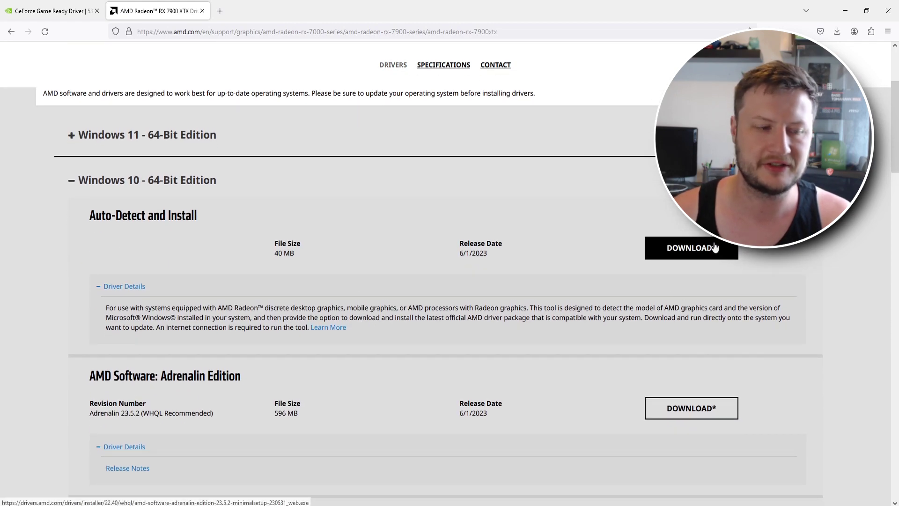